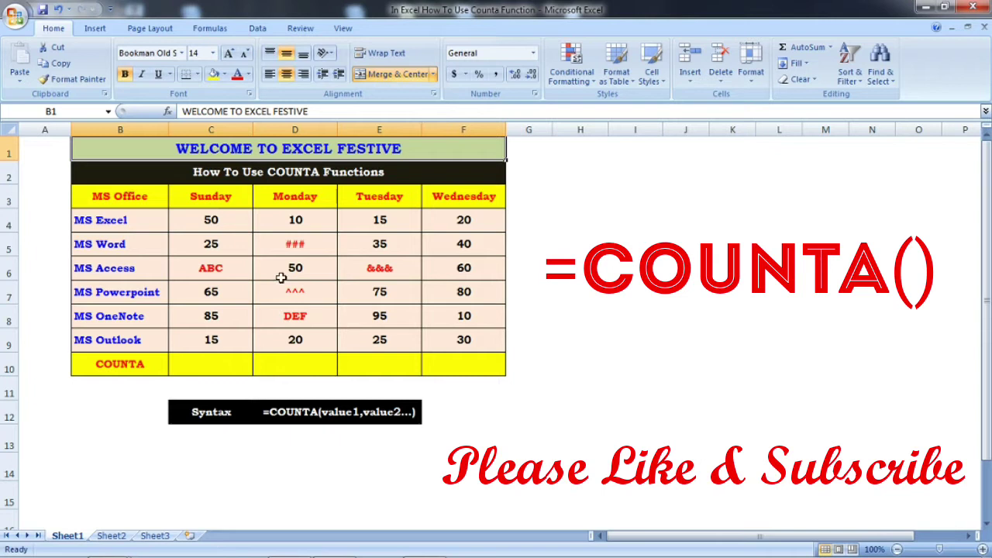
# Step: Enter =COUNTA(C4:C9) in C10 to count Sunday's non-empty entries (6)
pyautogui.click(216, 365)
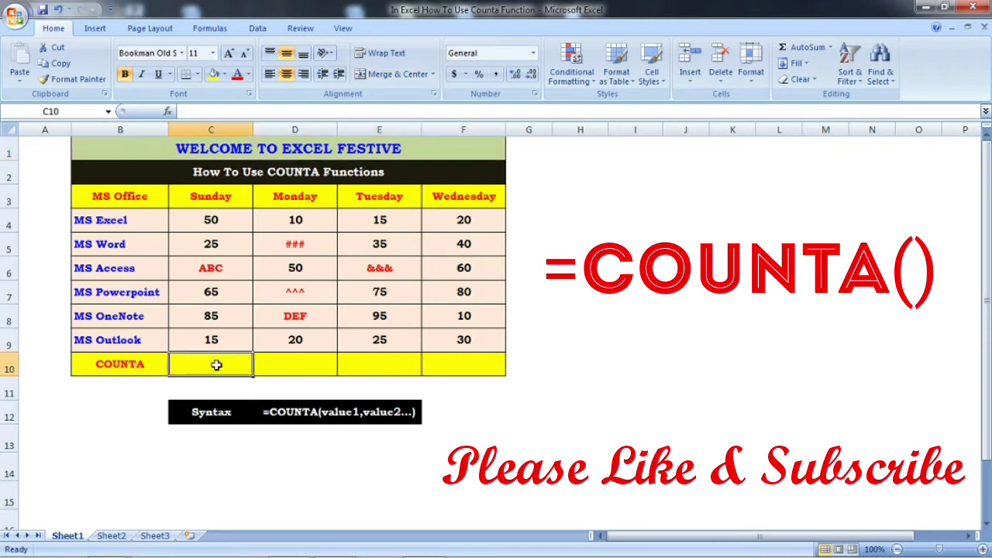
pyautogui.write('=COUNTA')
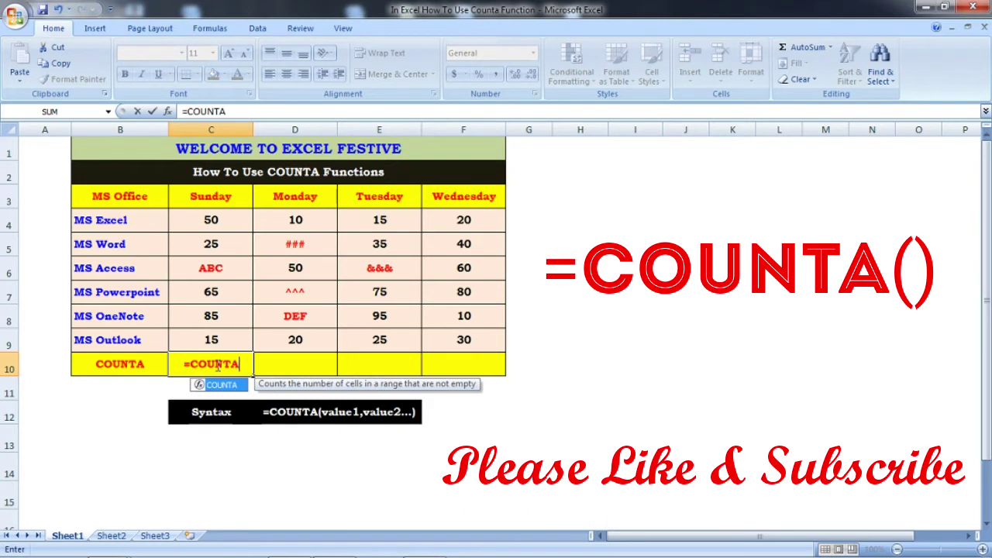
pyautogui.write('(')
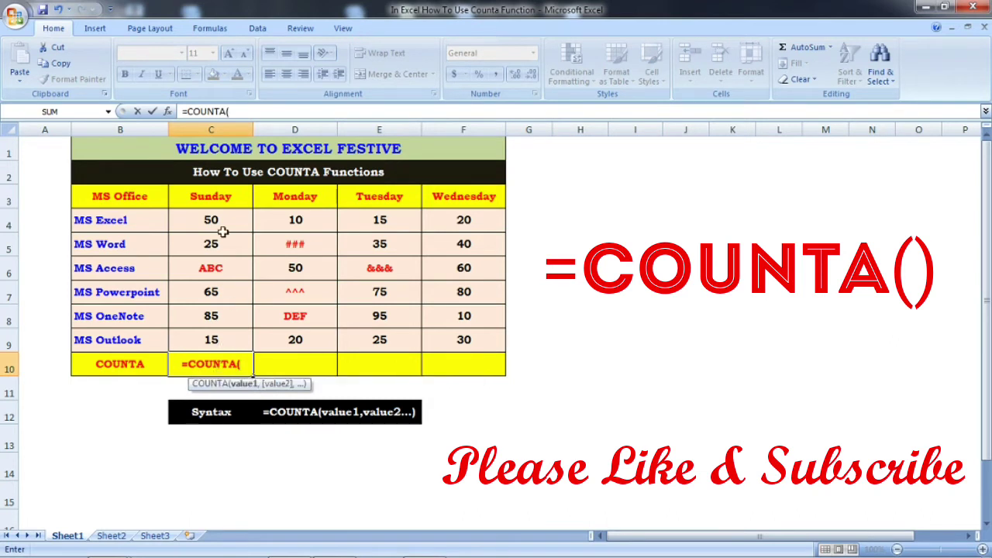
pyautogui.moveTo(222, 220)
pyautogui.mouseDown()
pyautogui.moveTo(200, 380)
pyautogui.moveTo(227, 339)
pyautogui.mouseUp()
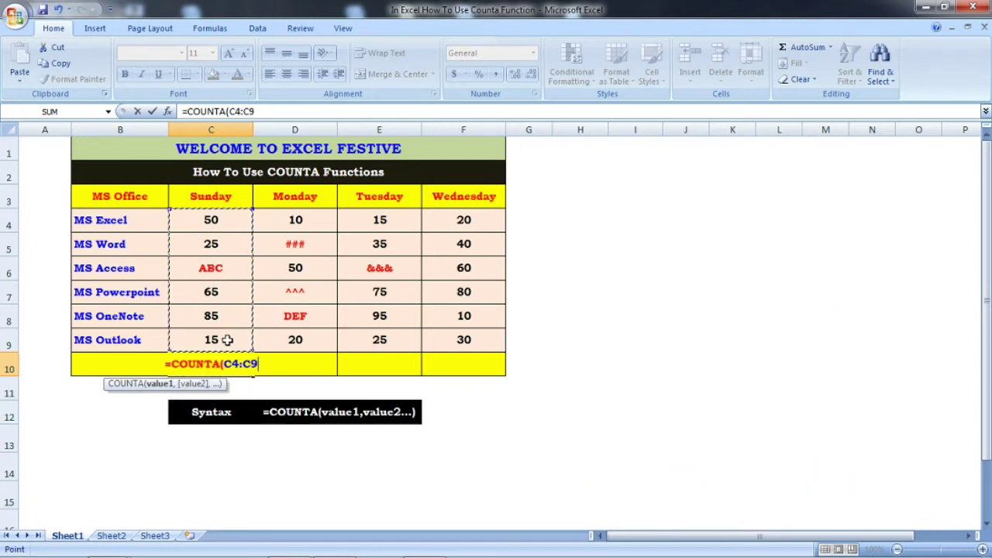
pyautogui.write(')')
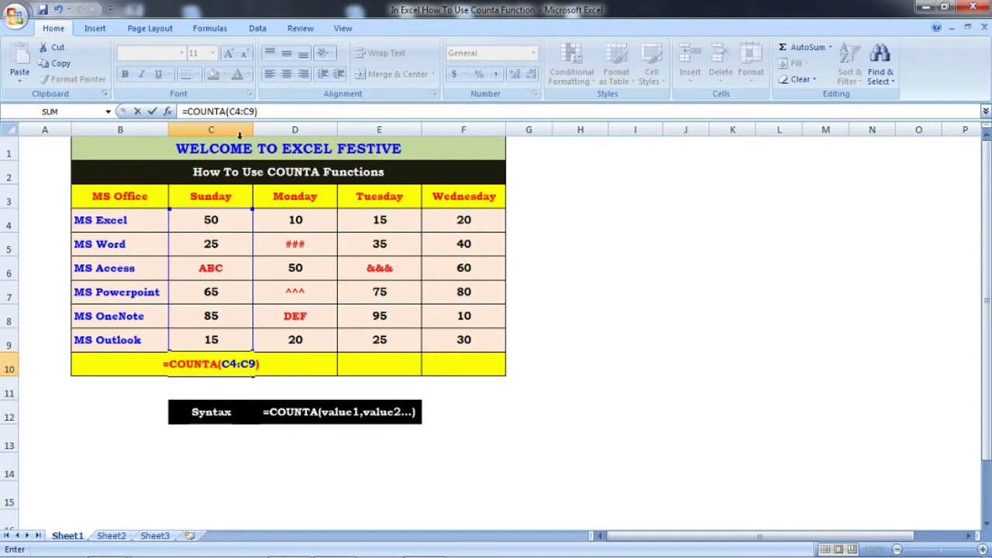
pyautogui.press('Return')
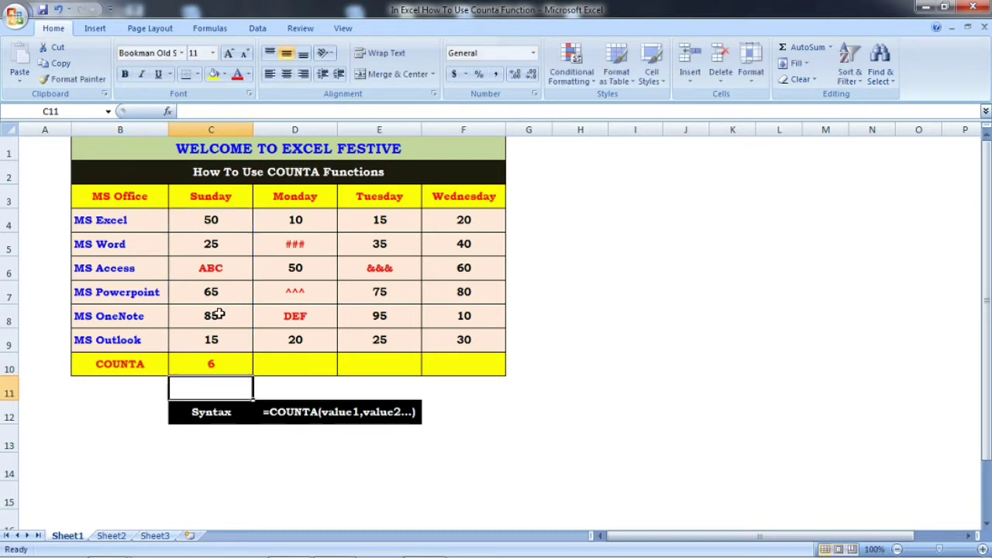
pyautogui.click(218, 364)
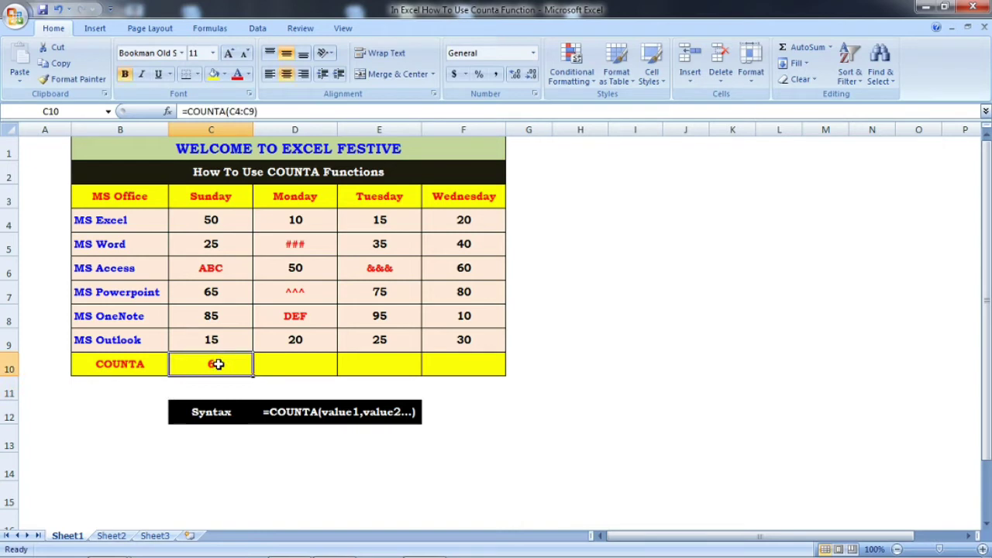
pyautogui.click(216, 340)
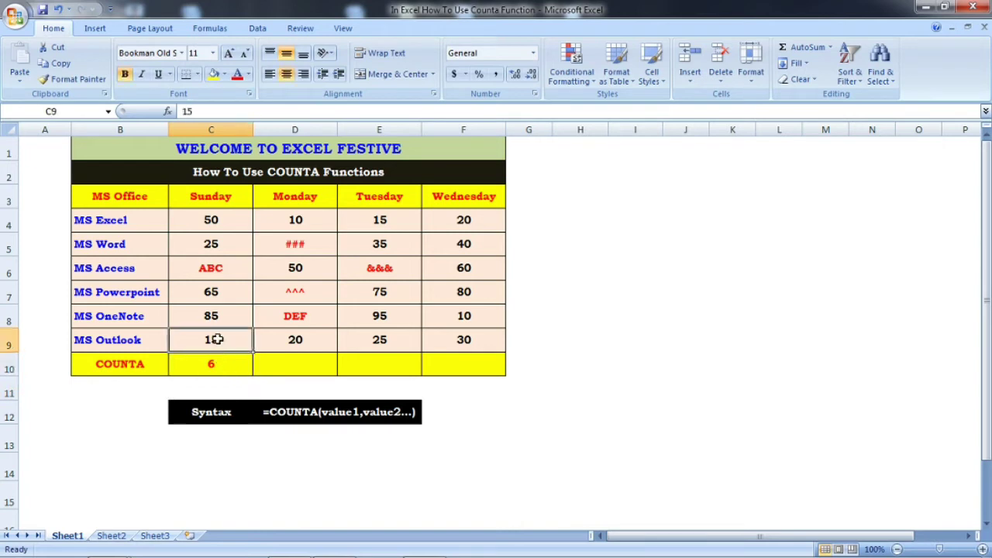
pyautogui.moveTo(215, 315); pyautogui.dragTo(224, 292)
pyautogui.click(224, 293)
pyautogui.click(236, 271)
pyautogui.click(242, 245)
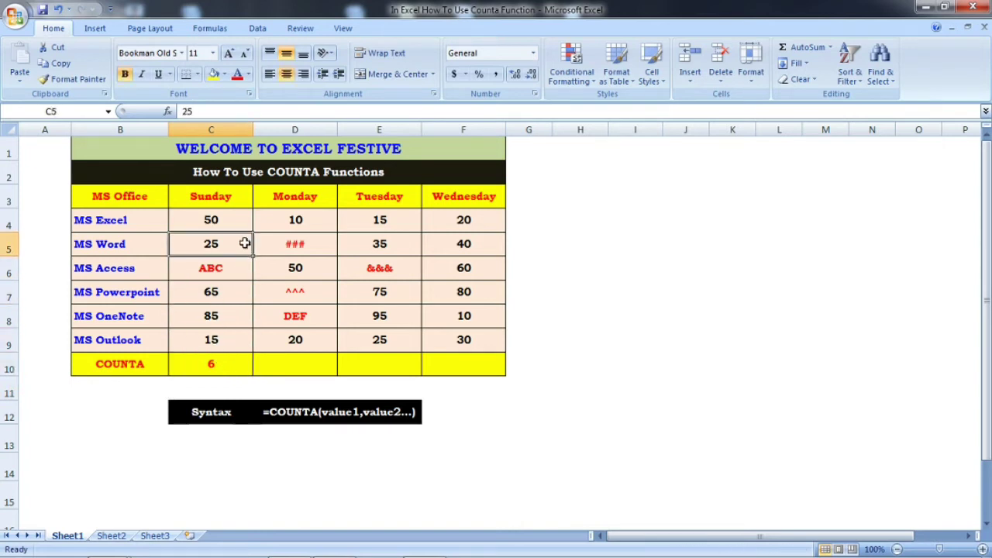
pyautogui.click(241, 224)
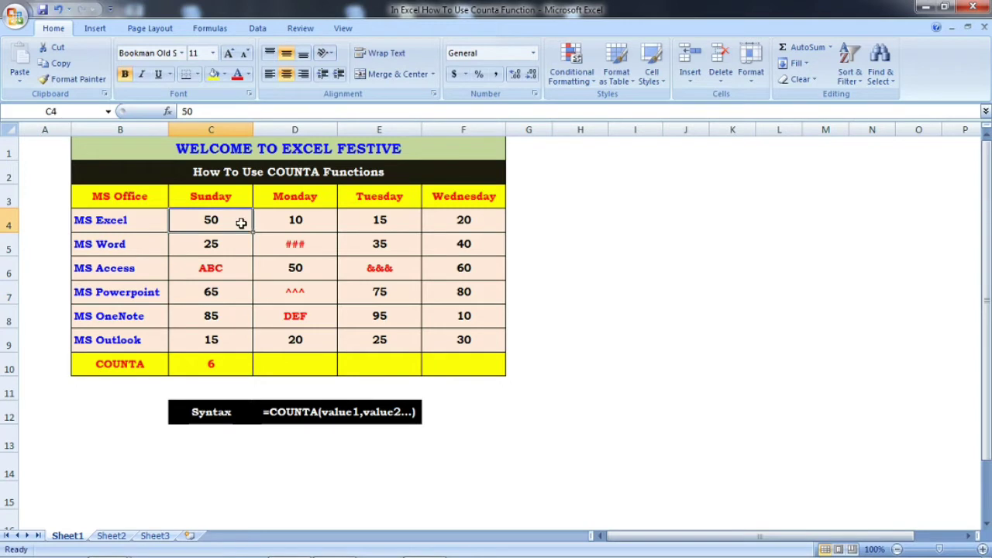
pyautogui.click(216, 297)
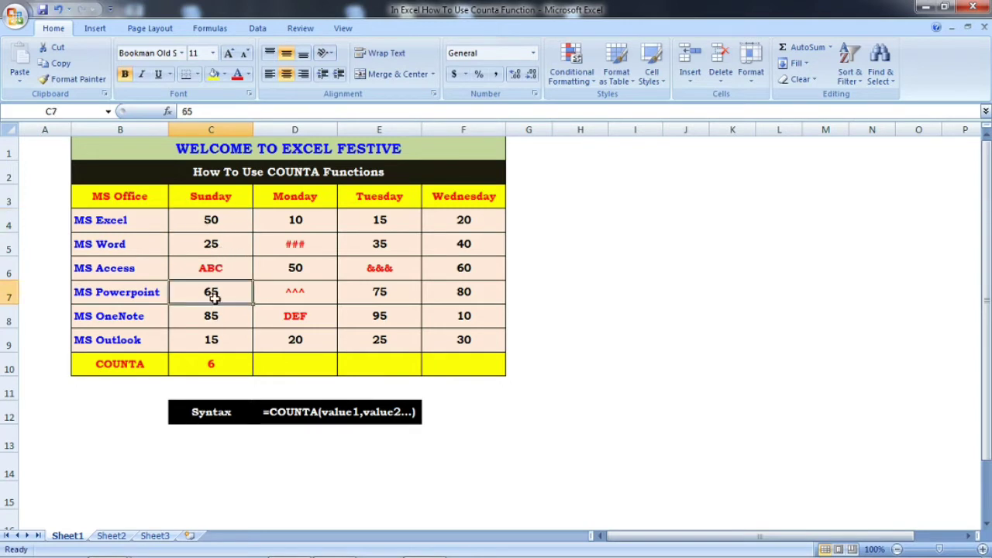
pyautogui.click(214, 265)
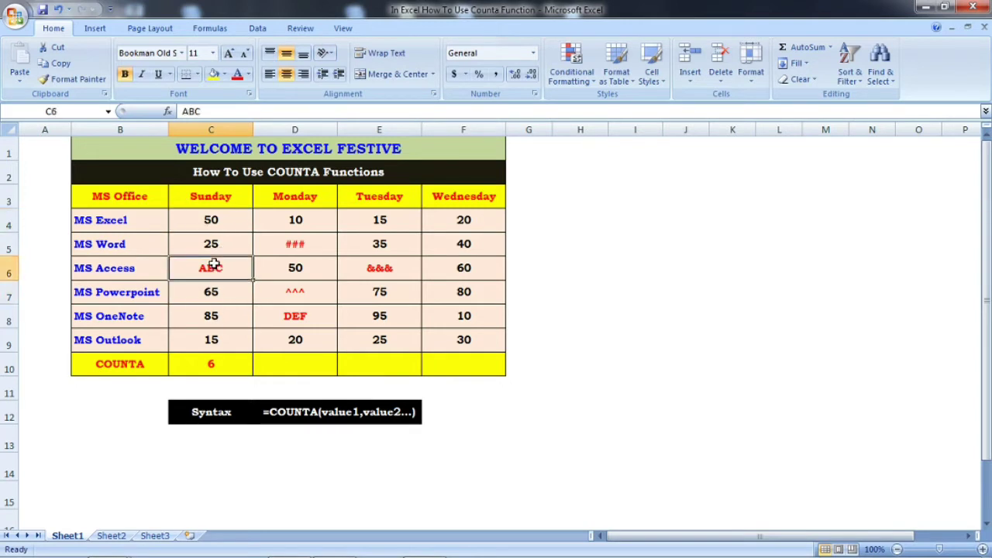
pyautogui.click(211, 365)
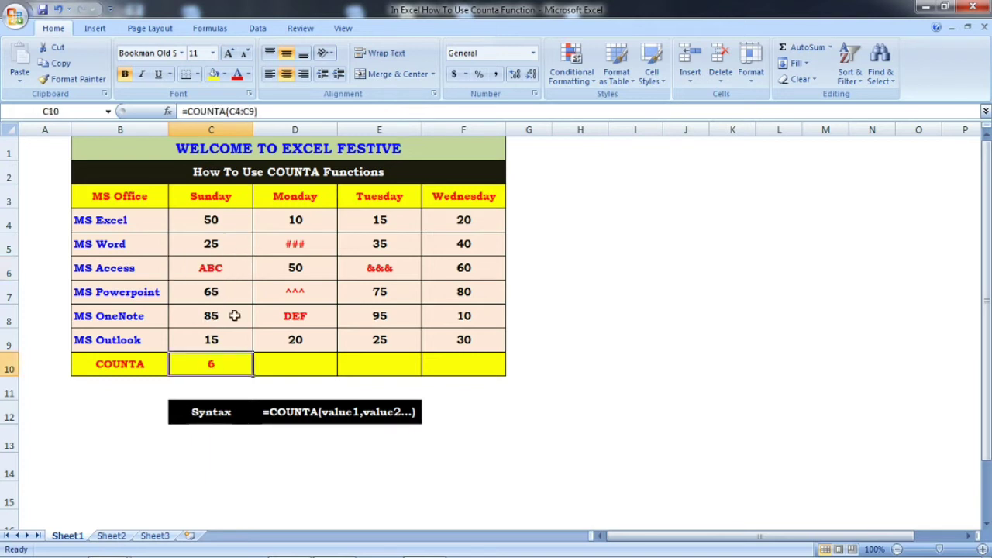
# Step: Enter =COUNTA(D4:D9) in D10 for Monday's count of 6
pyautogui.click(289, 364)
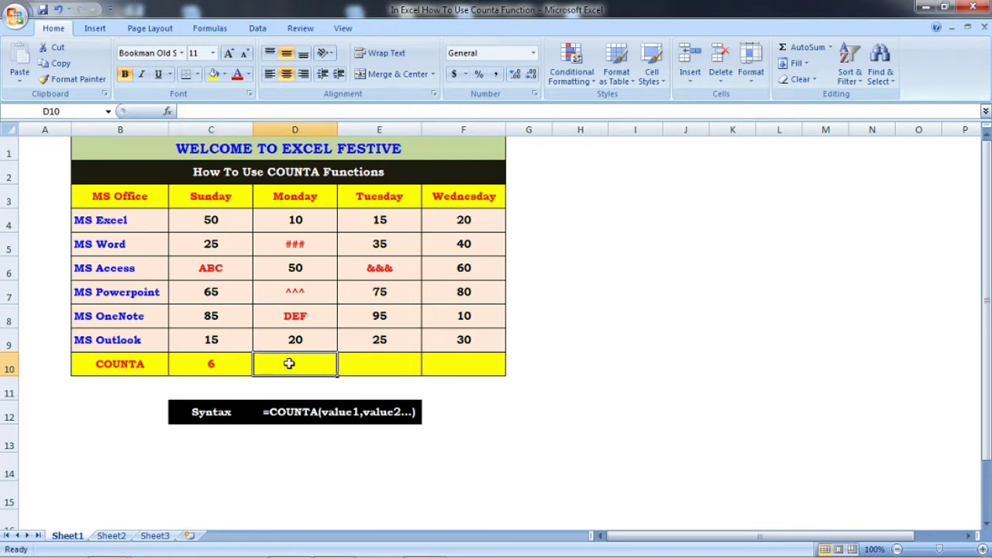
pyautogui.write('=')
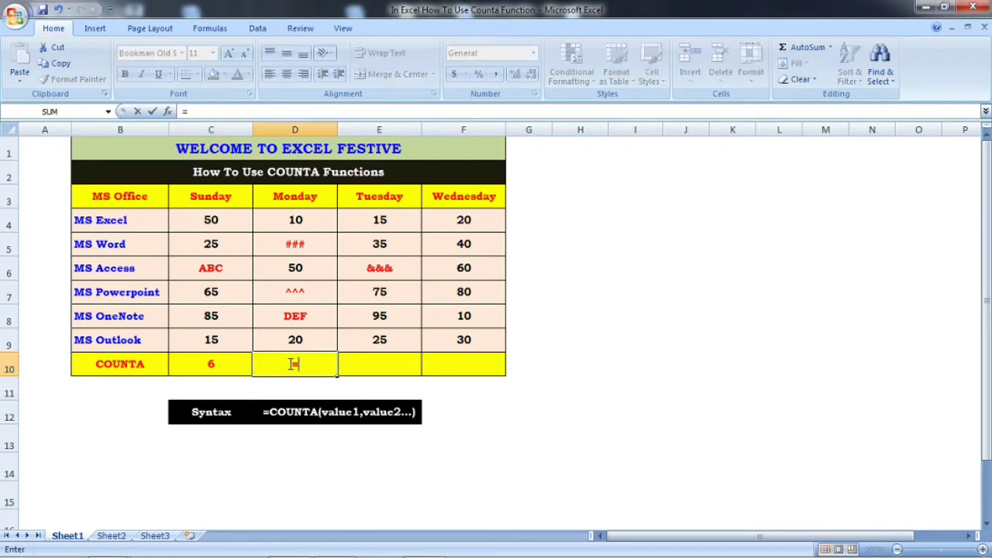
pyautogui.write('COUNTA')
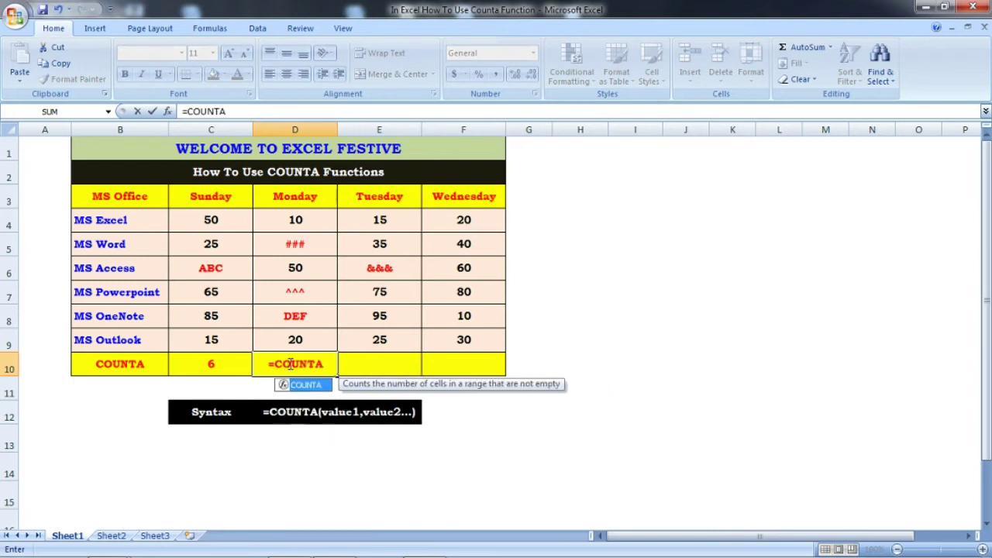
pyautogui.write('(')
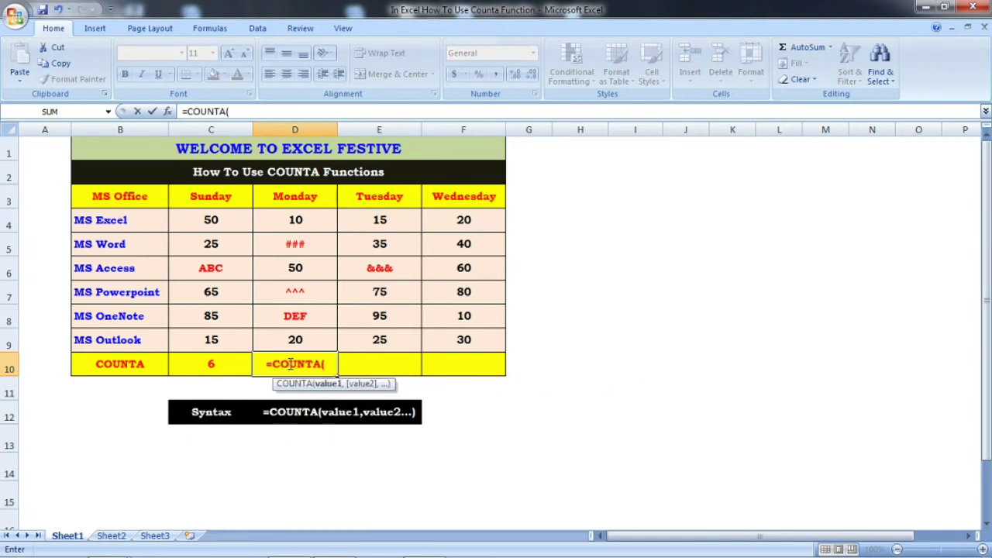
pyautogui.moveTo(308, 222)
pyautogui.mouseDown()
pyautogui.moveTo(286, 317)
pyautogui.moveTo(296, 338)
pyautogui.mouseUp()
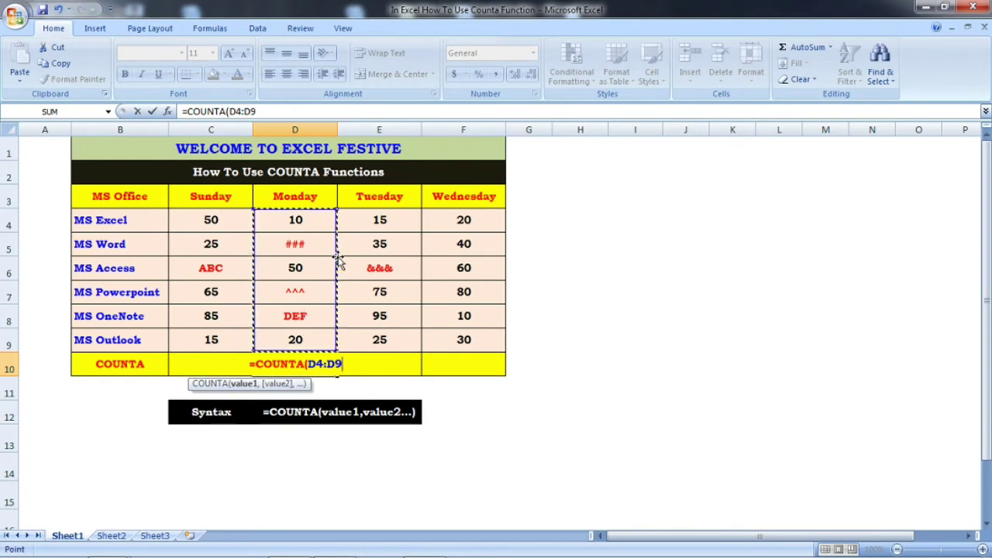
pyautogui.write(')')
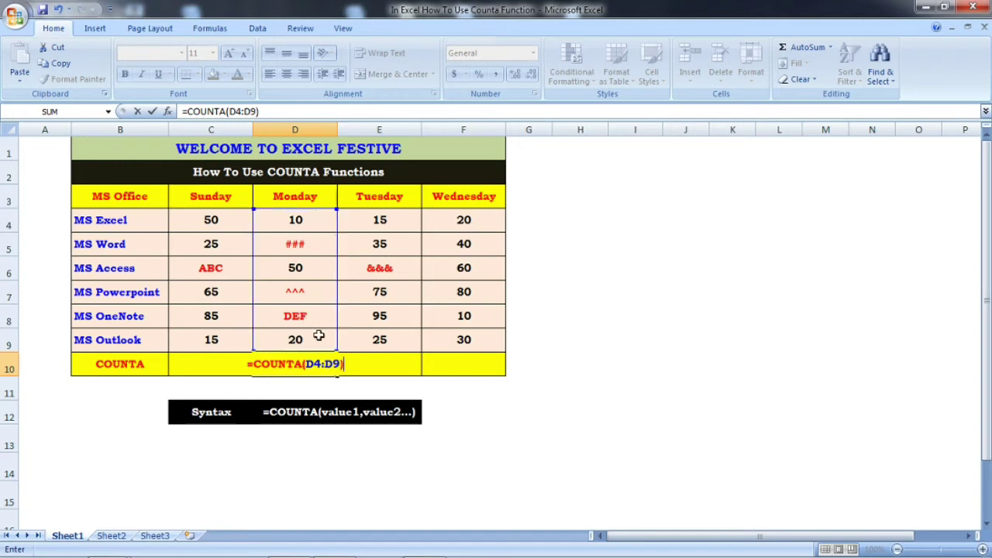
pyautogui.press('Return')
pyautogui.click(305, 364)
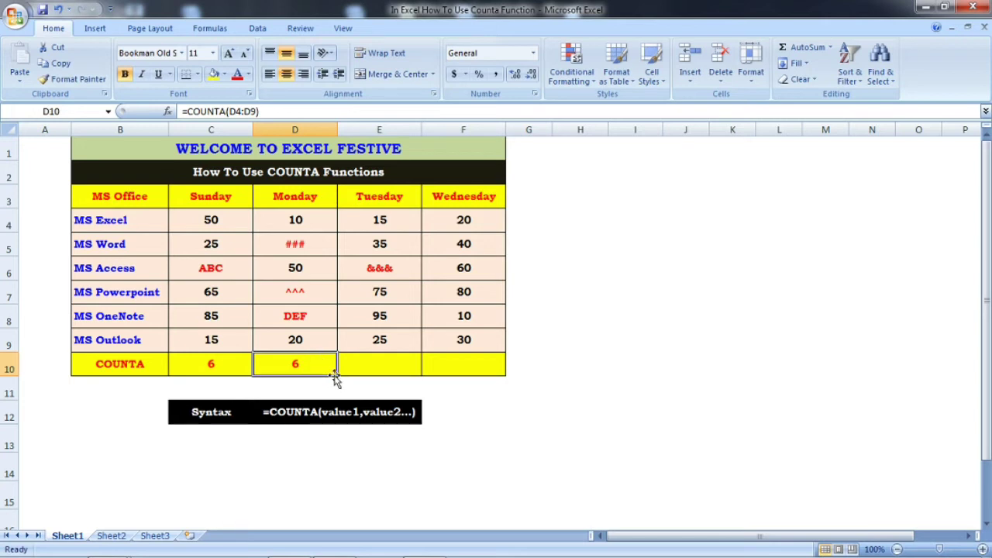
pyautogui.moveTo(336, 376); pyautogui.dragTo(463, 374)
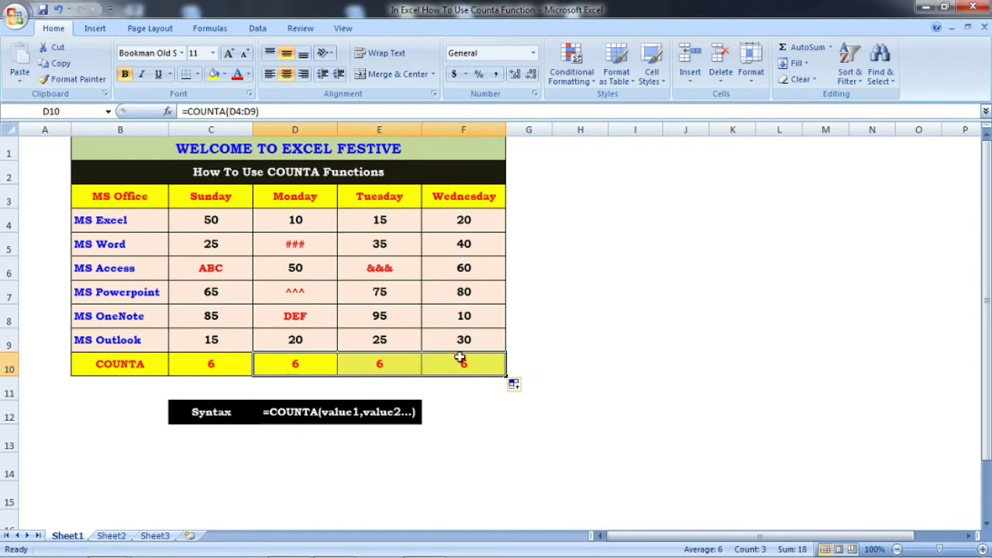
pyautogui.click(382, 296)
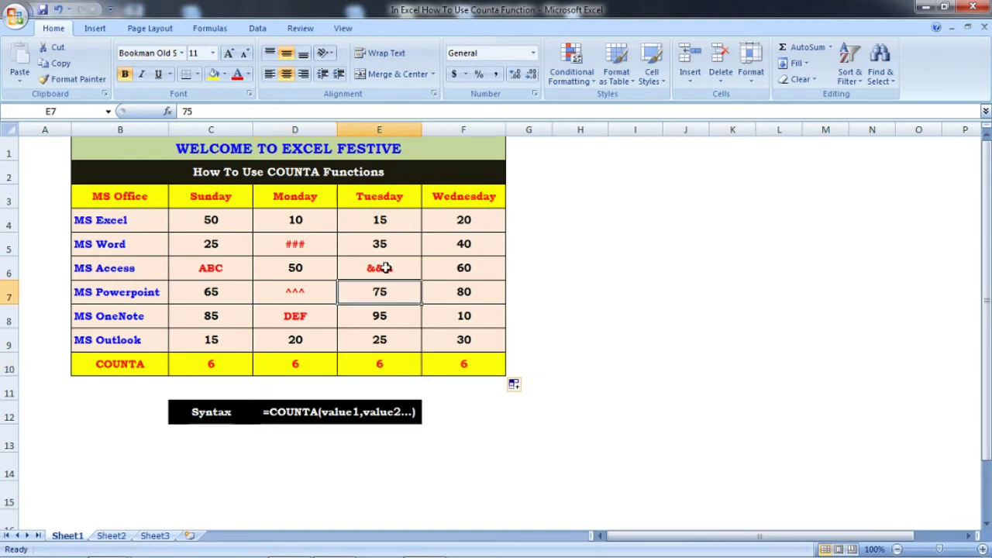
pyautogui.click(386, 267)
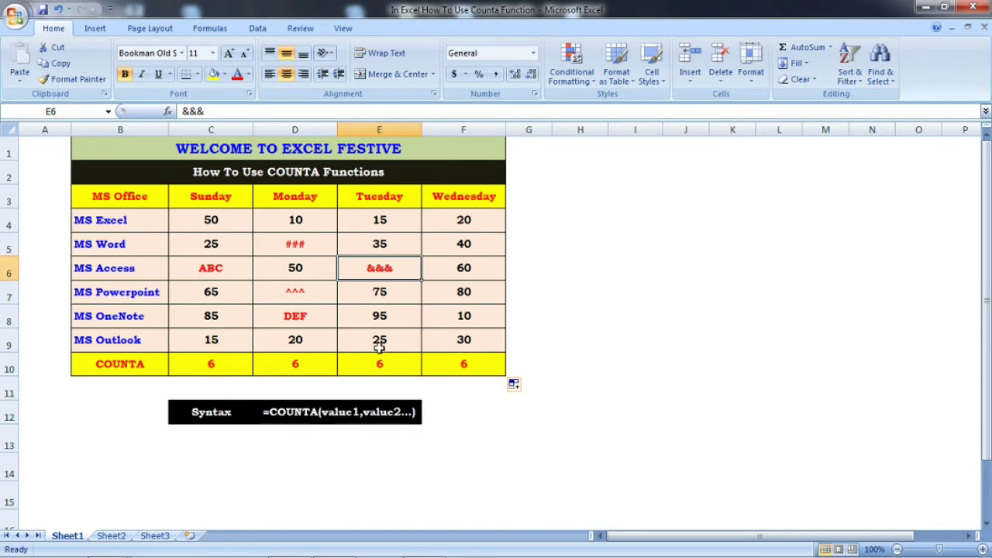
pyautogui.click(385, 314)
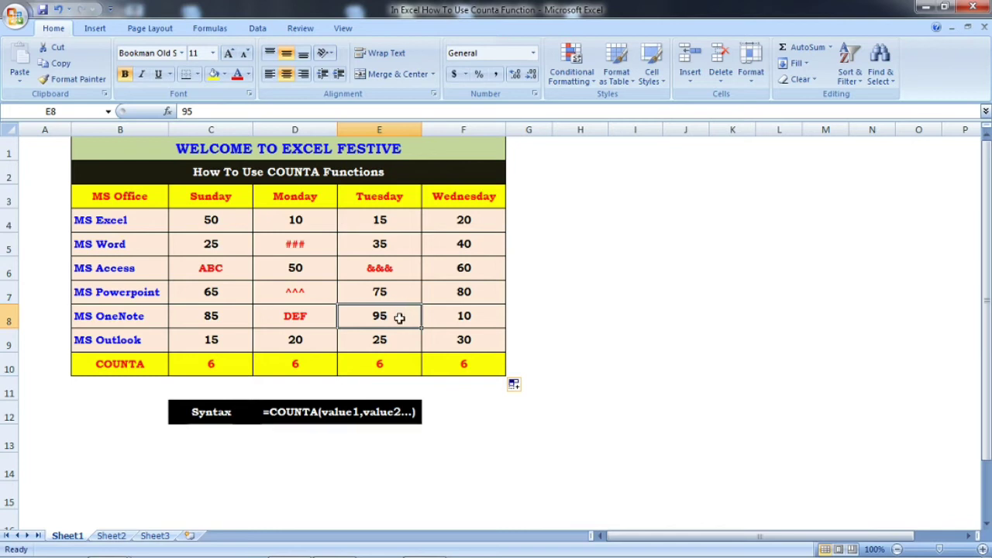
# Step: Clear the 95 from Tuesday's E8 and review the remaining Tuesday entries
pyautogui.press('BackSpace')
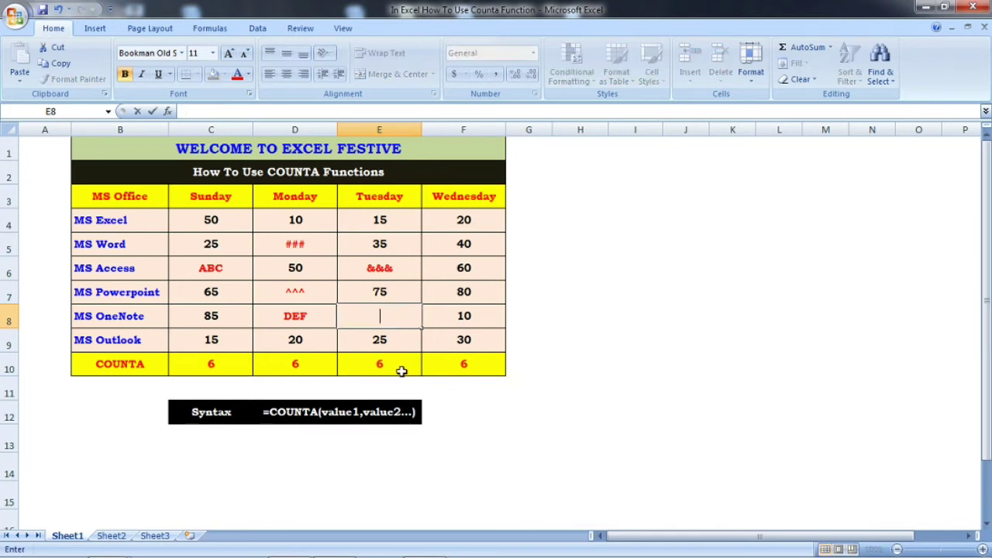
pyautogui.press('Return')
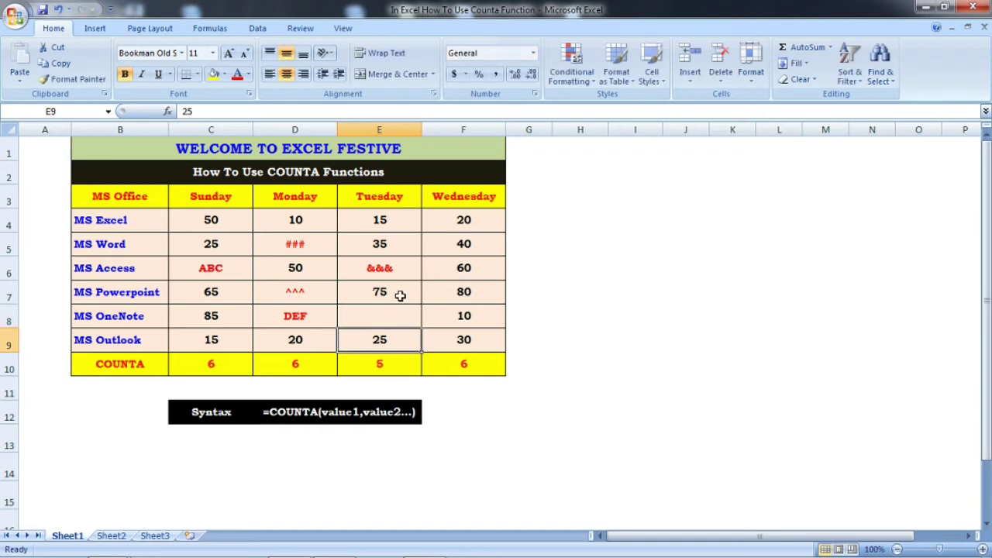
pyautogui.click(387, 314)
pyautogui.click(387, 338)
pyautogui.click(401, 288)
pyautogui.click(400, 266)
pyautogui.click(404, 242)
pyautogui.click(408, 221)
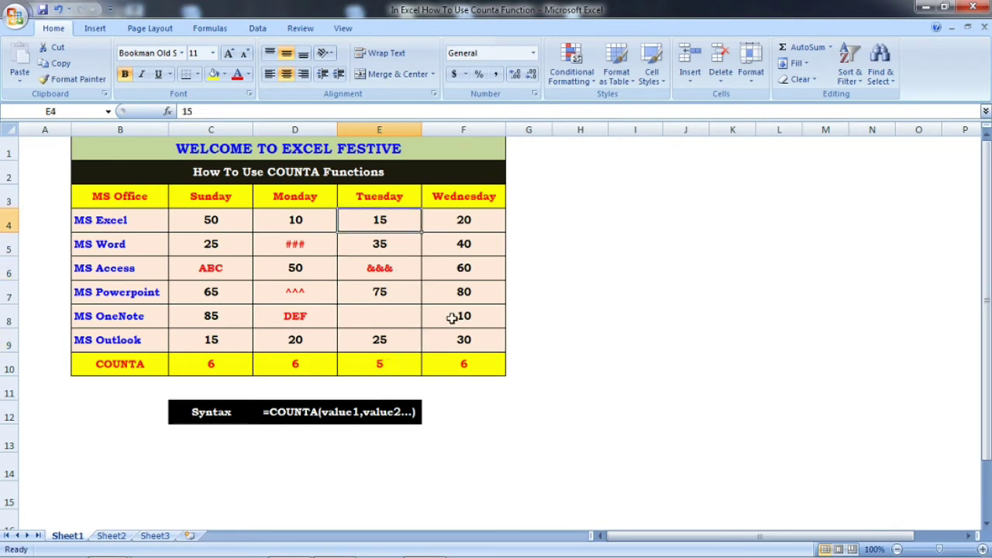
# Step: Clear Wednesday's values in F8 (10), F6 (60) and F5
pyautogui.click(476, 318)
pyautogui.press('BackSpace')
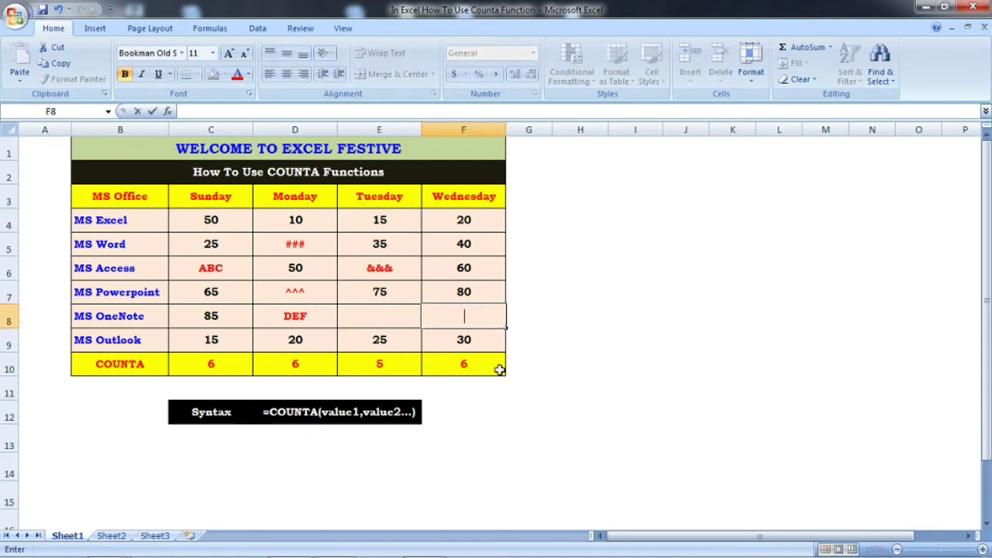
pyautogui.press('Return')
pyautogui.click(490, 270)
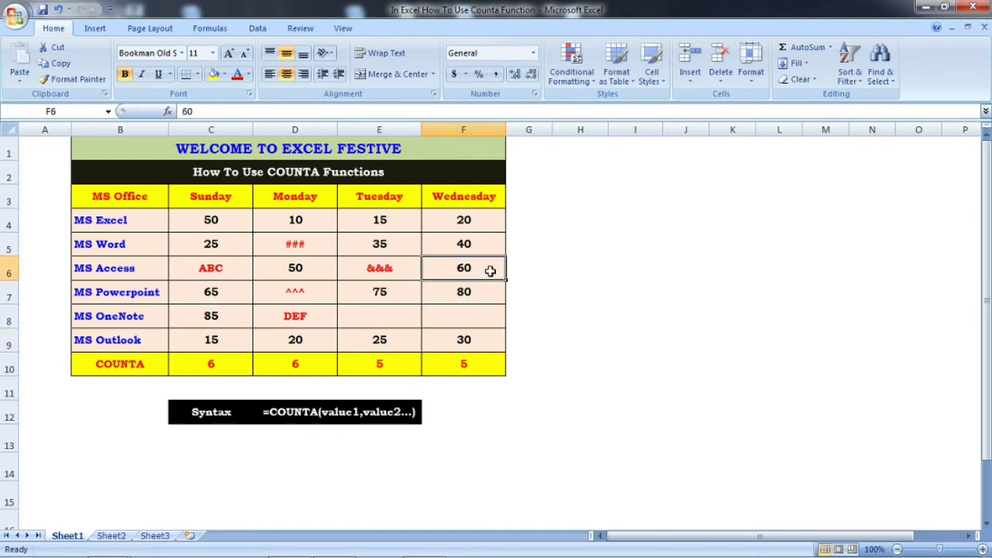
pyautogui.press('BackSpace')
pyautogui.press('Up')
pyautogui.press('BackSpace')
pyautogui.press('Return')
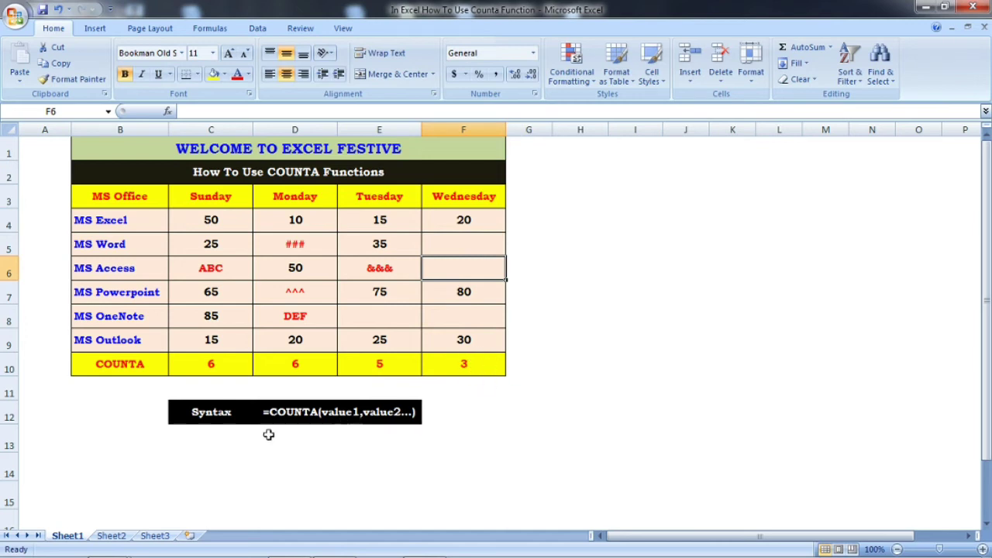
# Step: Enter =COUNTA(C4:F6,C7:F9) in H10, totalling 20 non-empty entries
pyautogui.click(576, 362)
pyautogui.write('=')
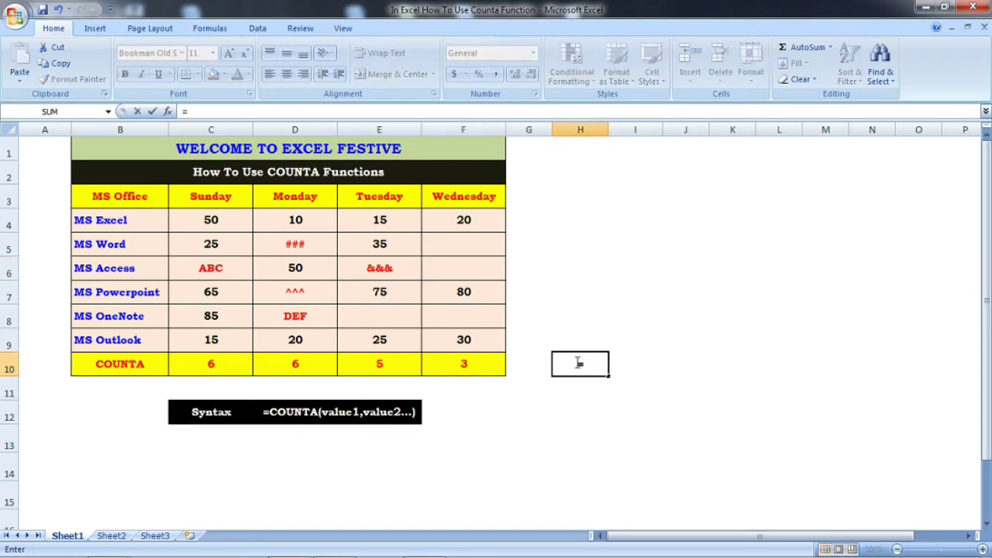
pyautogui.write('COUNTA(')
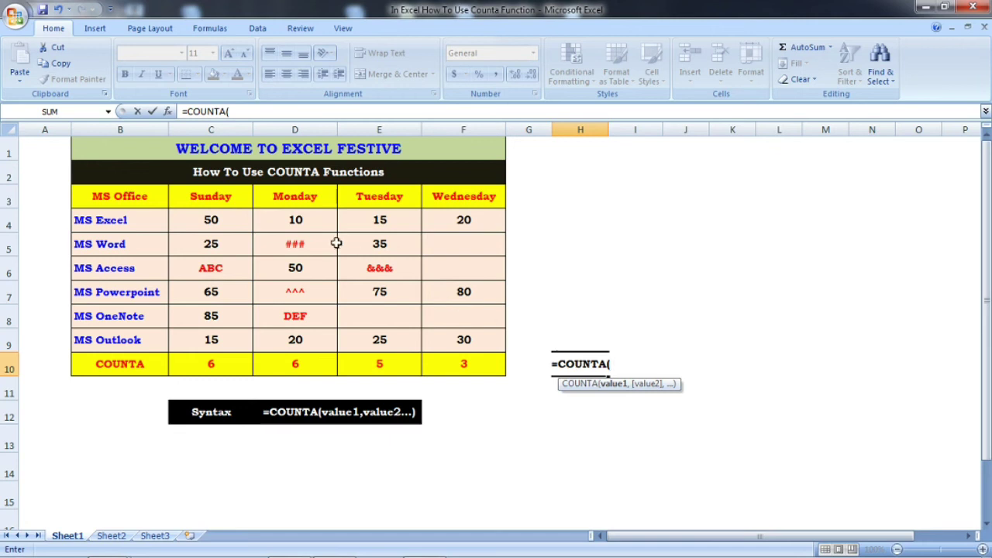
pyautogui.moveTo(233, 219); pyautogui.dragTo(372, 266)
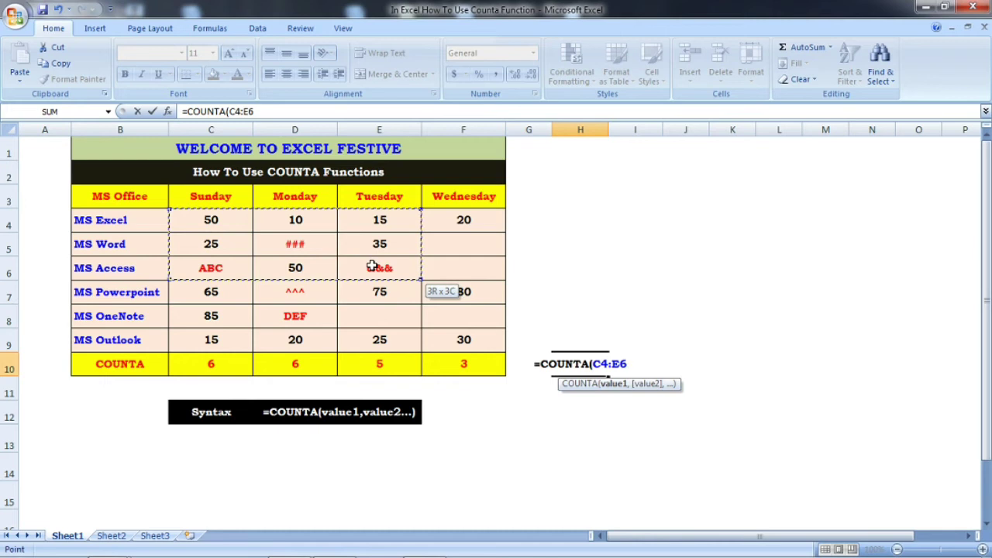
pyautogui.moveTo(372, 266); pyautogui.dragTo(443, 247)
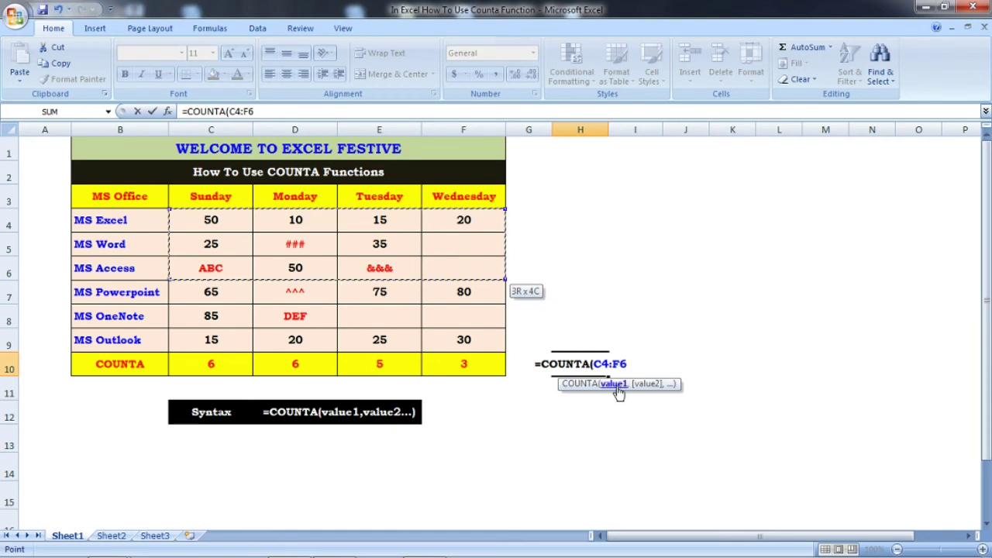
pyautogui.write(',')
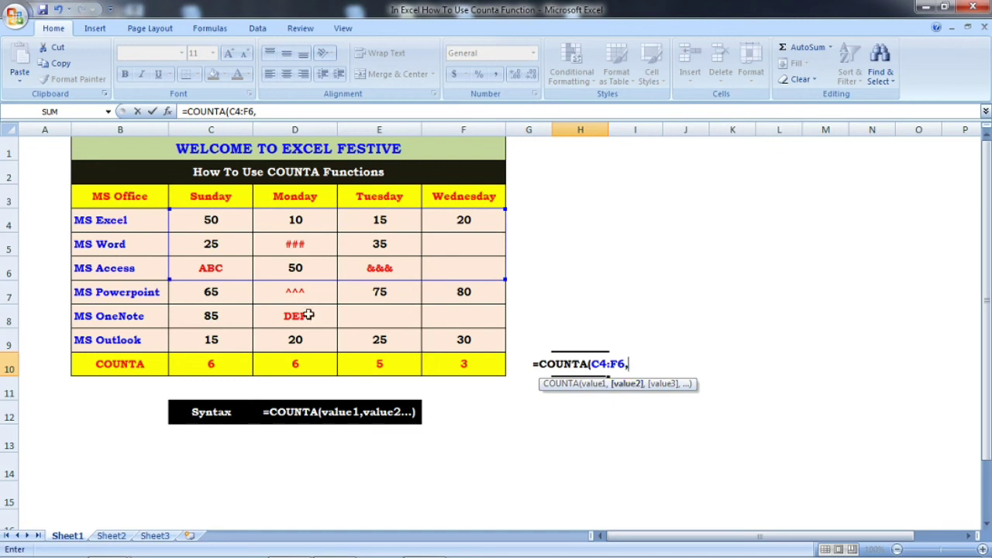
pyautogui.moveTo(235, 295); pyautogui.dragTo(472, 334)
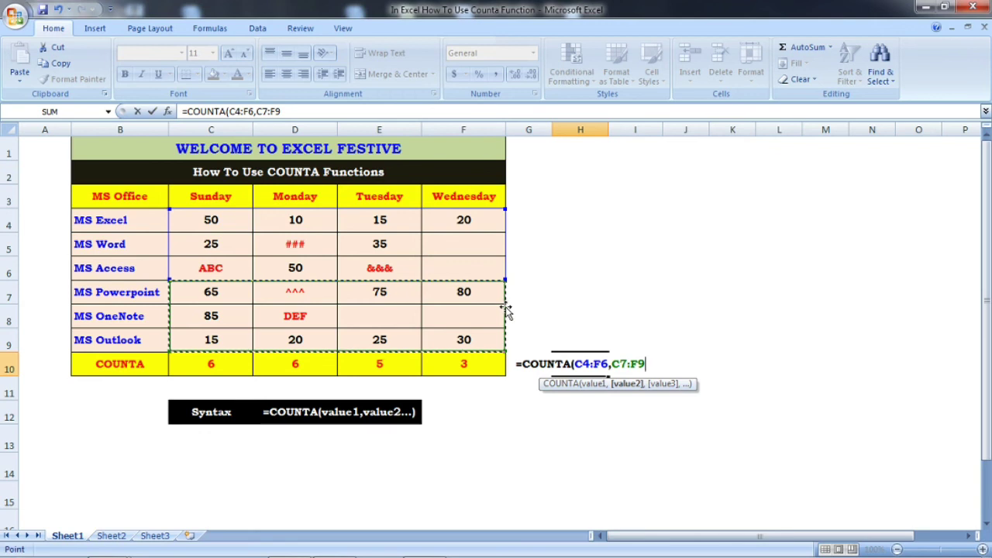
pyautogui.write(')')
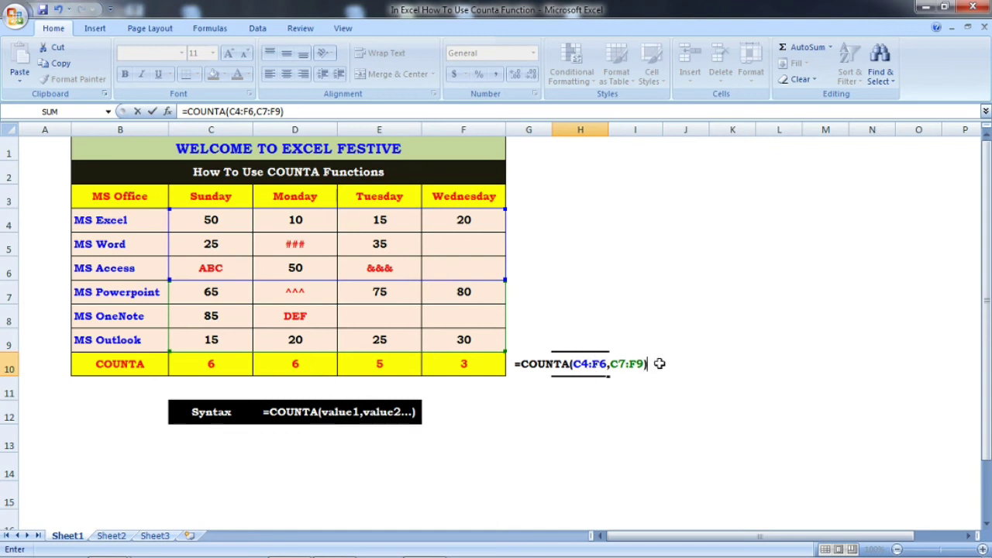
pyautogui.press('Return')
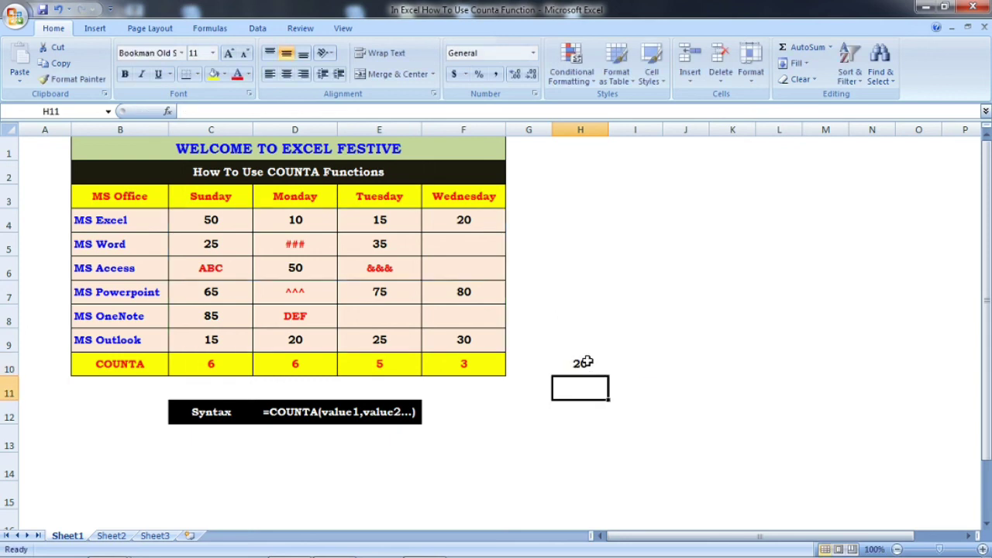
pyautogui.click(582, 362)
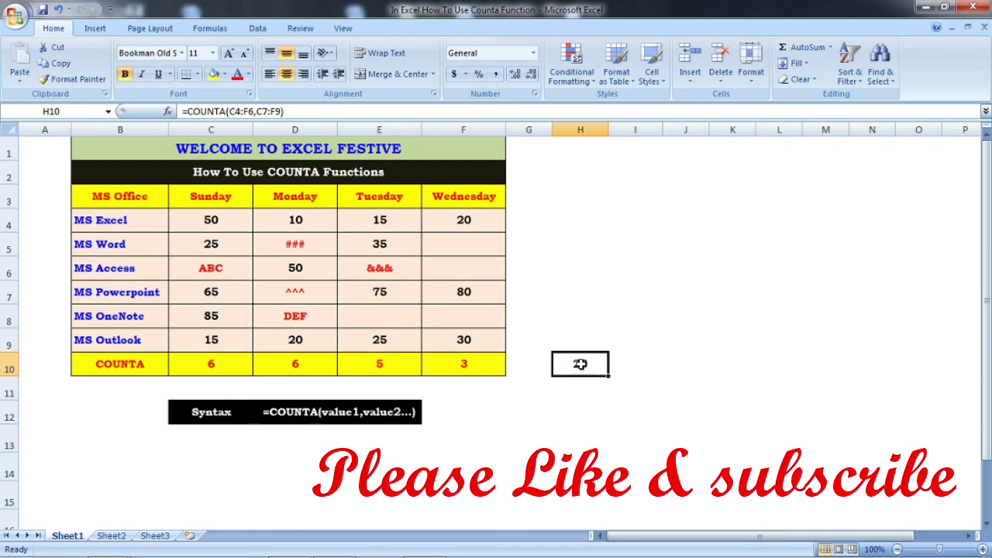
pyautogui.click(436, 337)
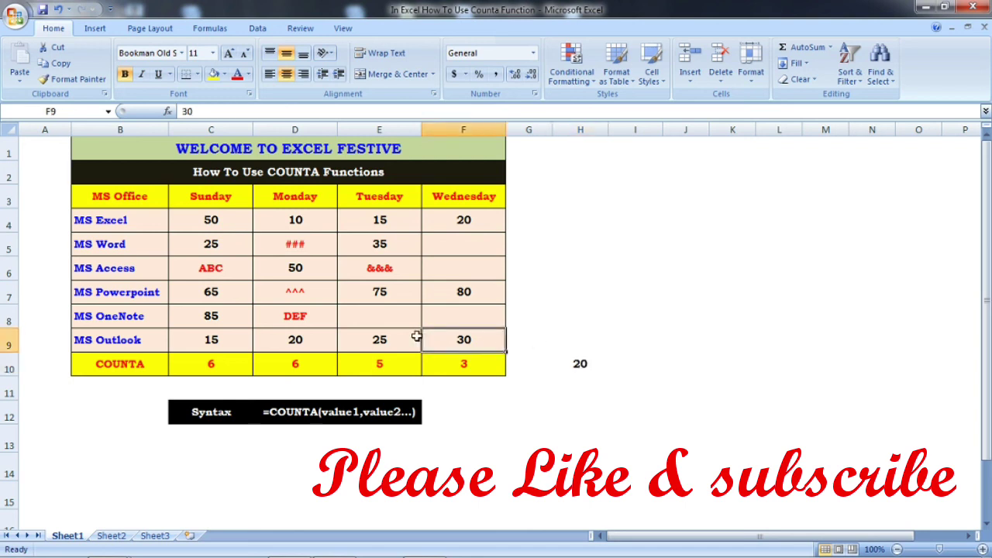
pyautogui.click(378, 340)
pyautogui.click(305, 338)
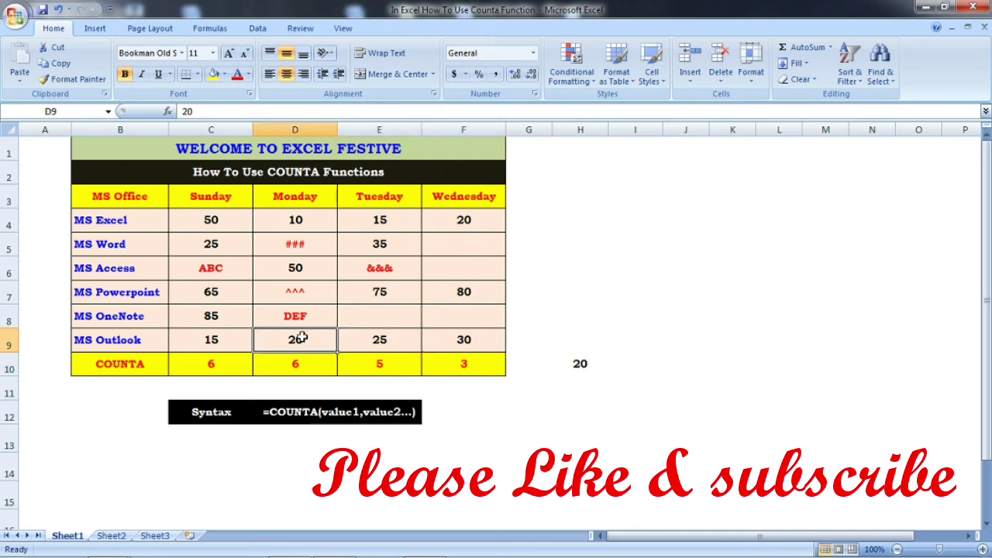
pyautogui.click(242, 173)
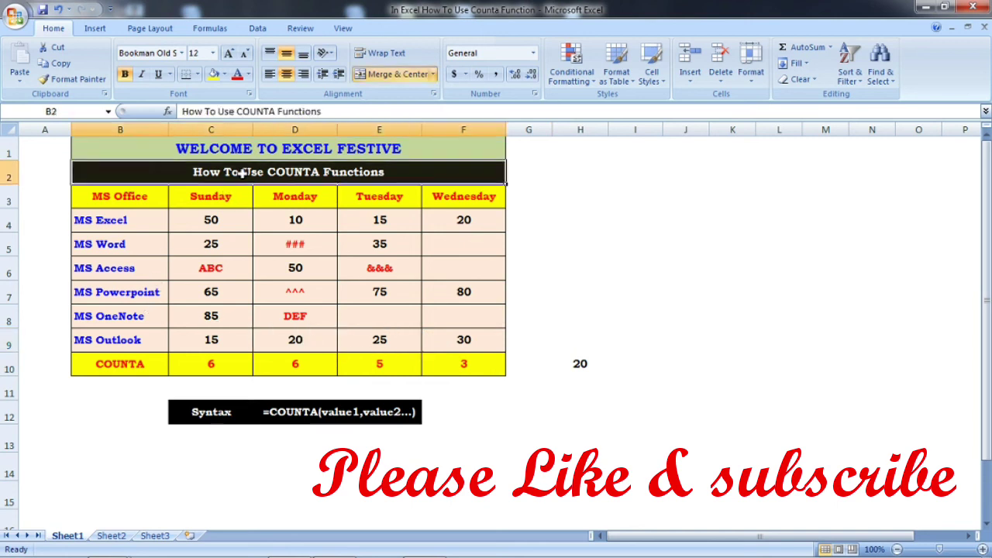
pyautogui.click(265, 148)
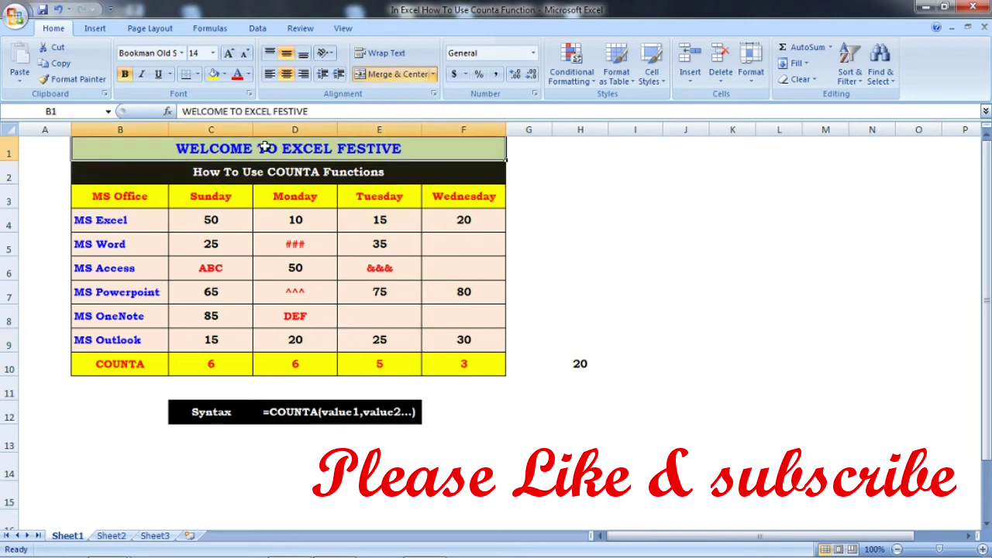
pyautogui.click(143, 222)
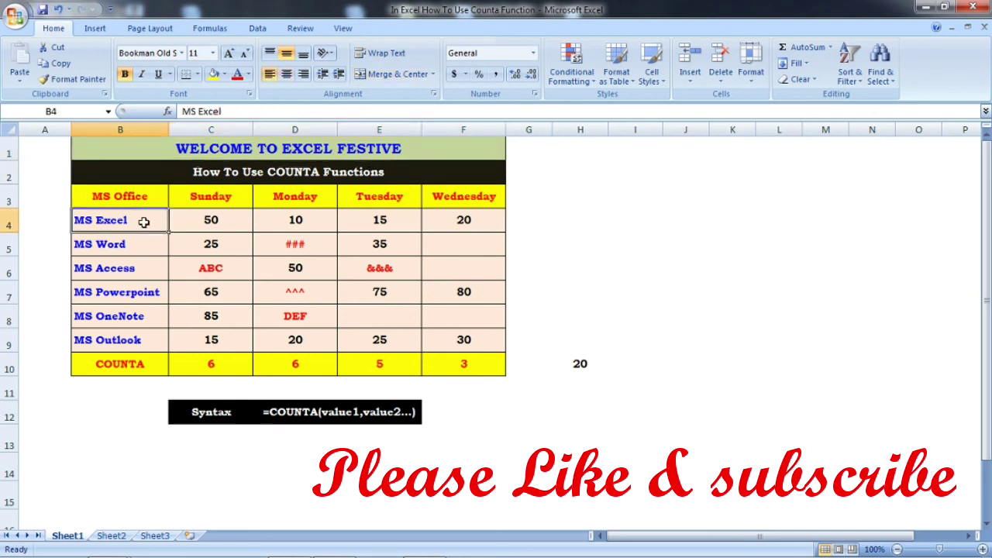